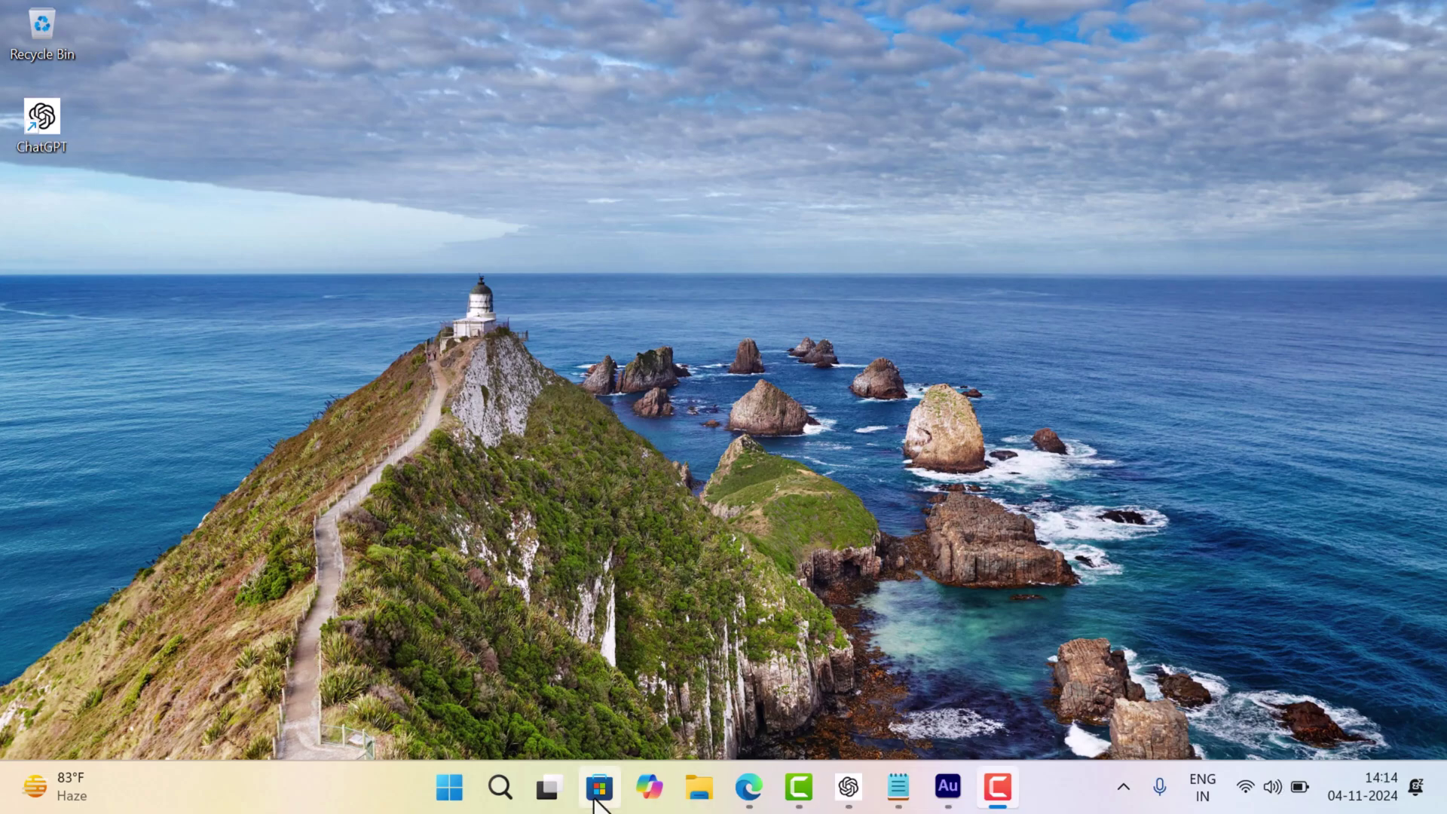
Step: Open the ChatGPT early-version listing in Microsoft Store, note its install error, and minimize the Store
click(595, 798)
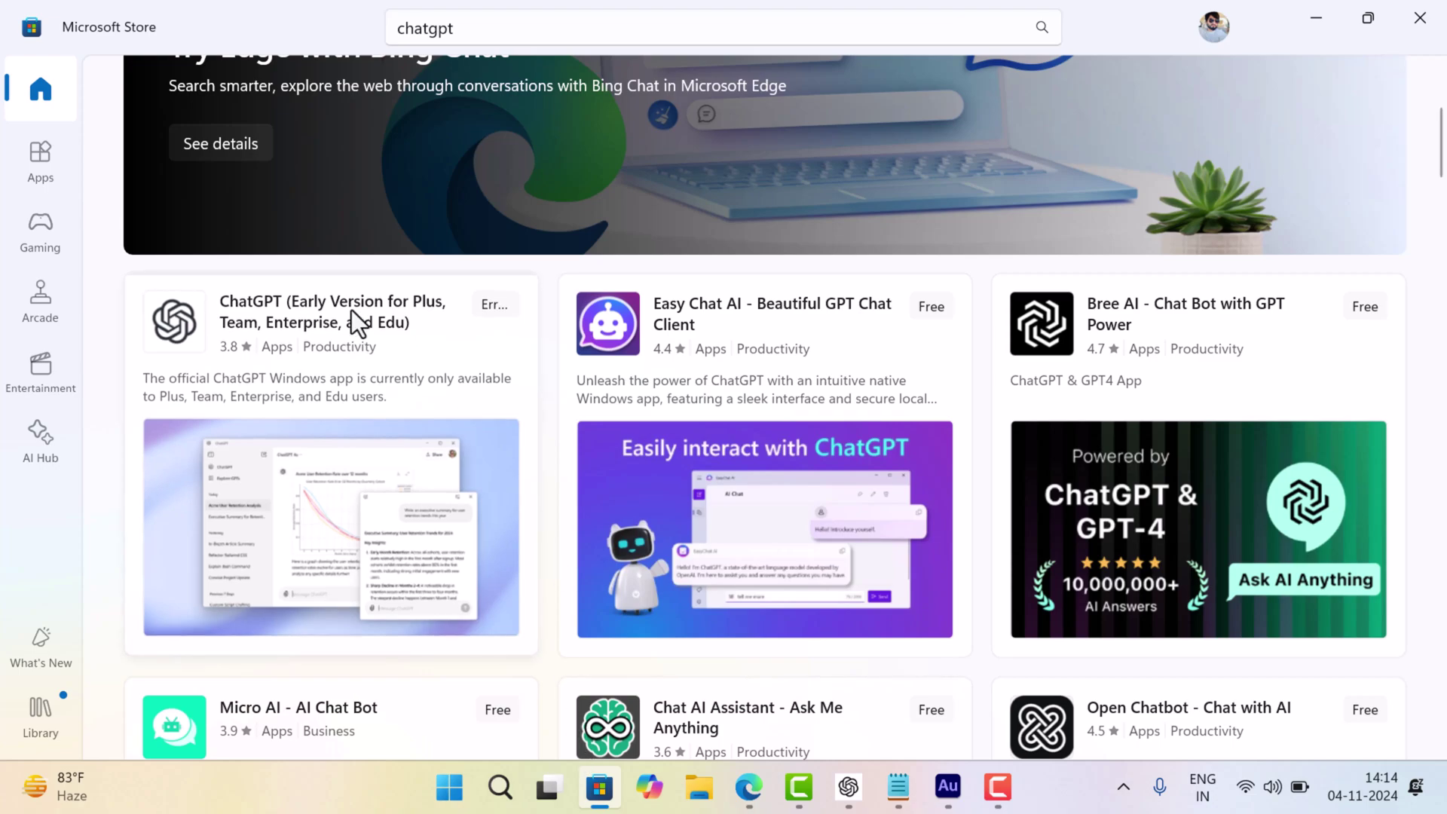
click(352, 310)
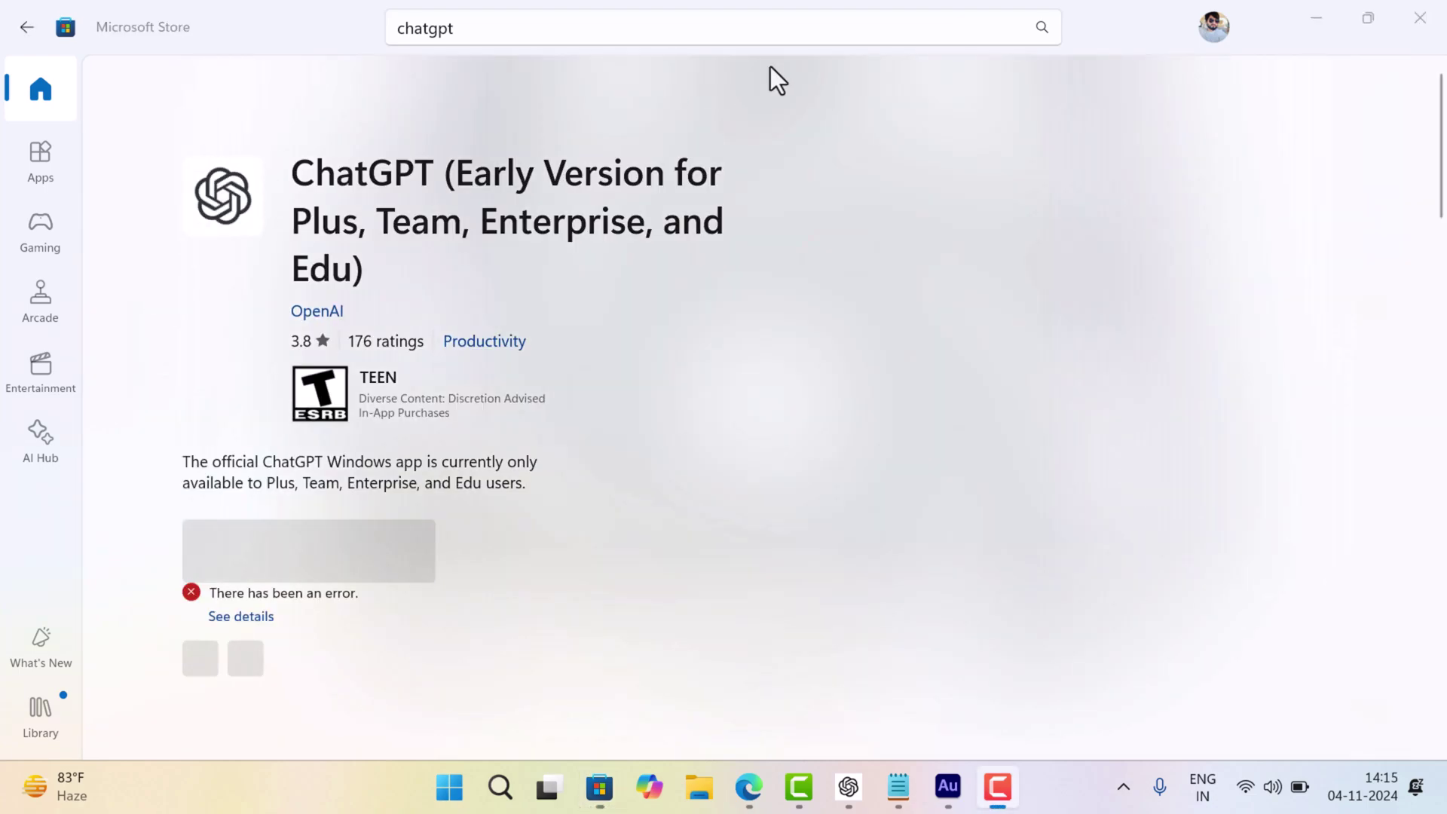
mouse_move(290, 174)
mouse_down()
mouse_move(563, 254)
mouse_move(581, 275)
mouse_up()
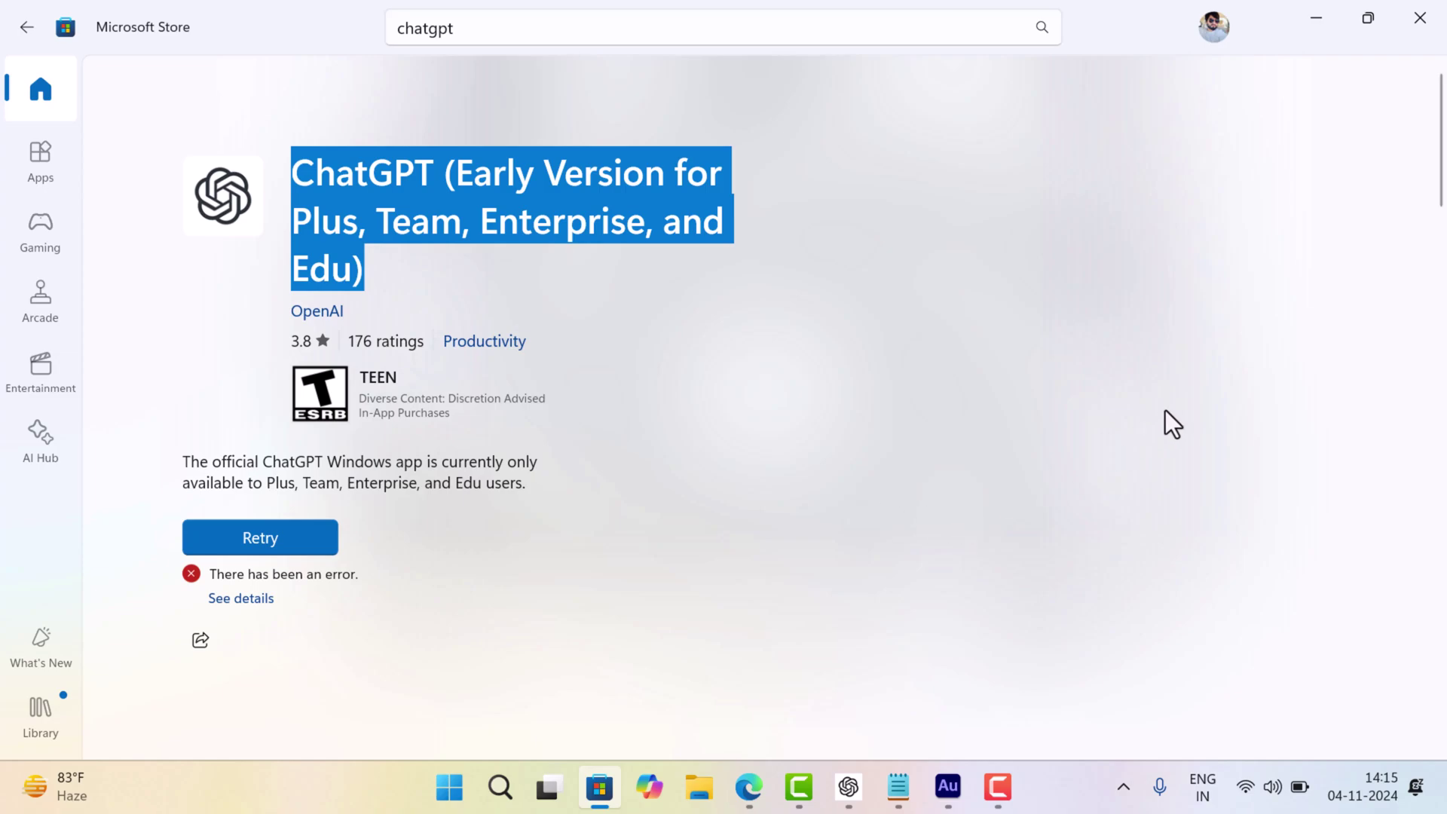
click(1316, 27)
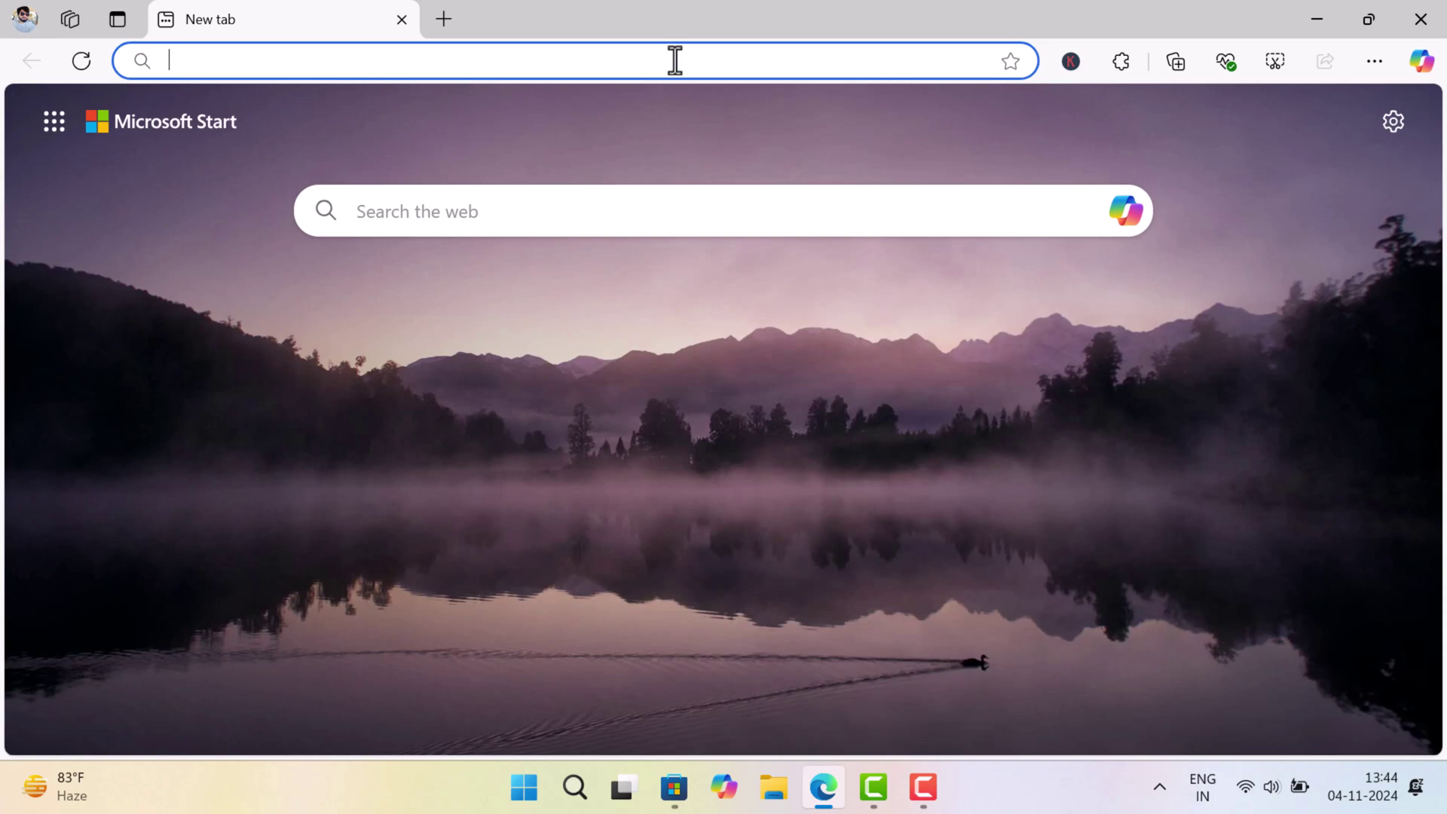
text(chat.openai.com)
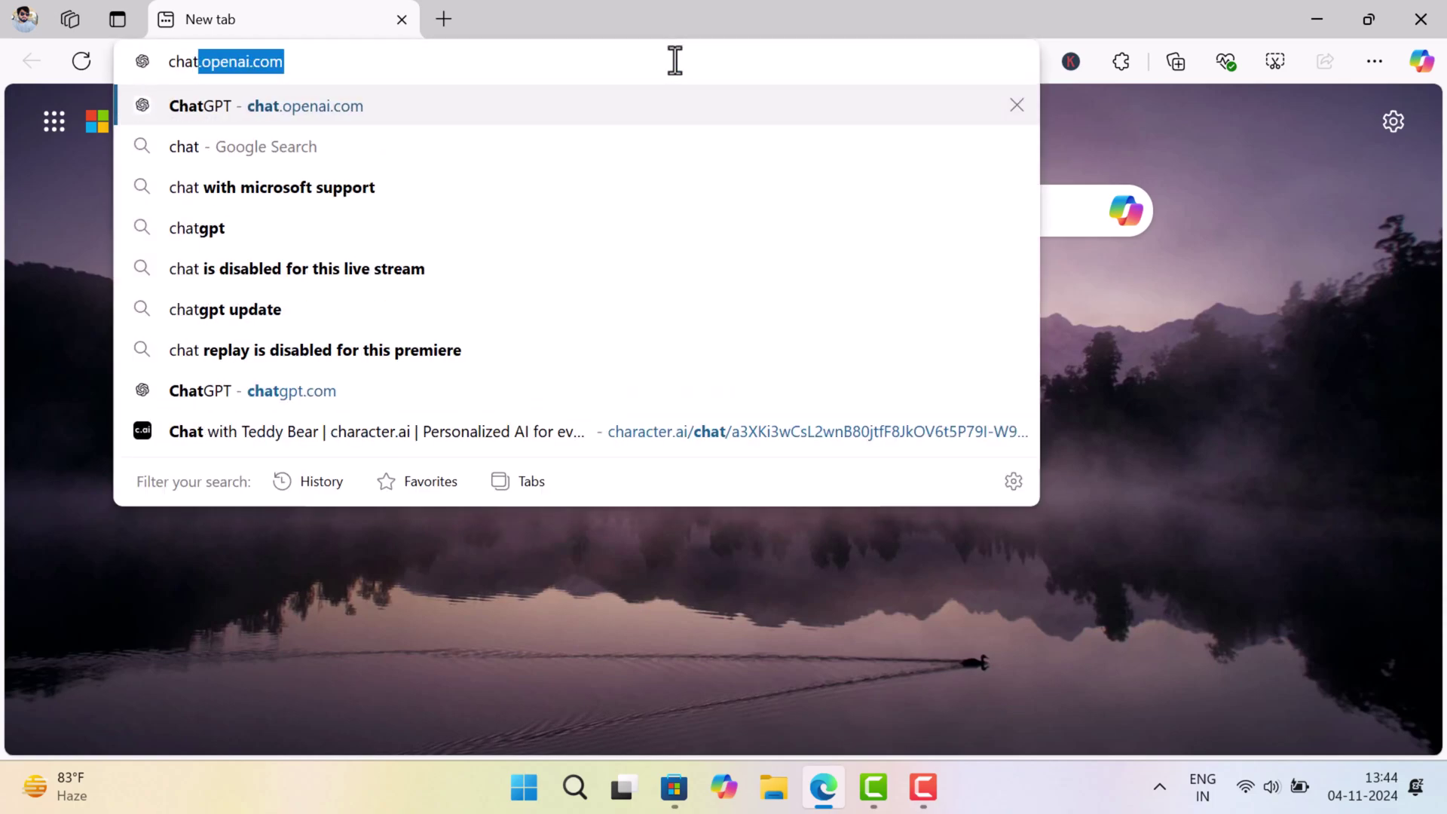
Step: Load chat.openai.com in Edge and bring up the main menu's Apps options
key(Right)
key(Return)
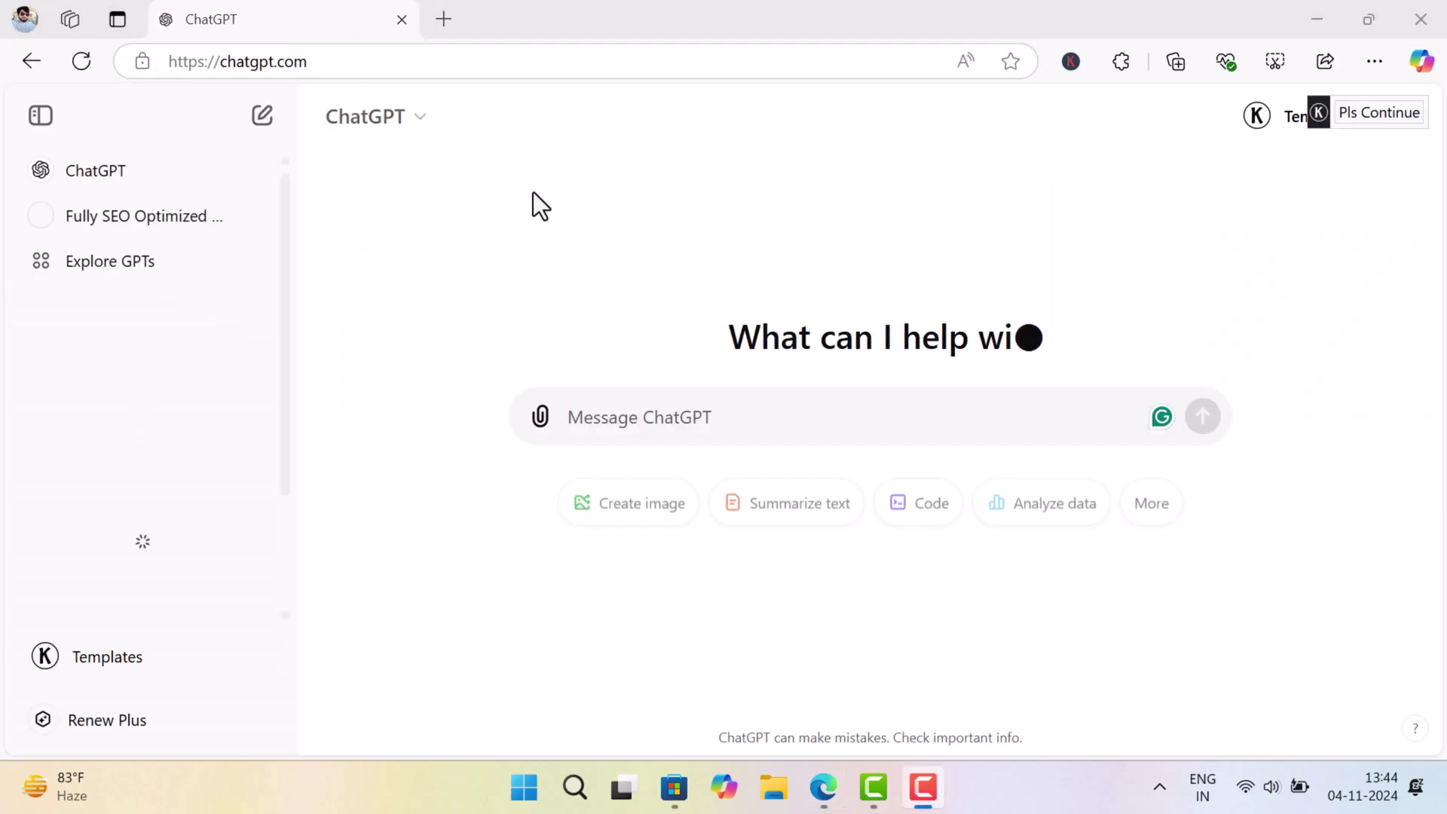
click(1372, 65)
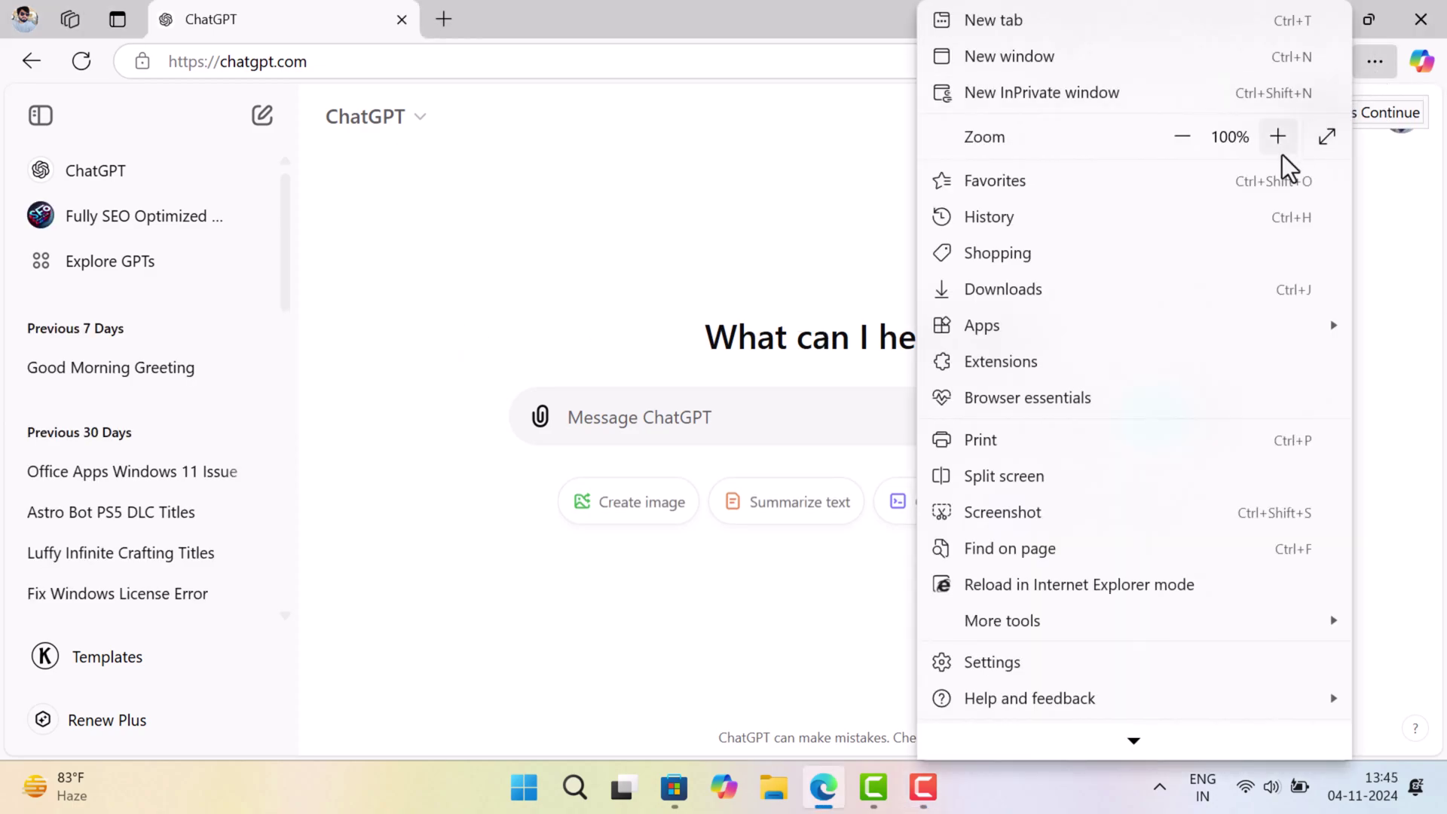
mouse_move(1133, 325)
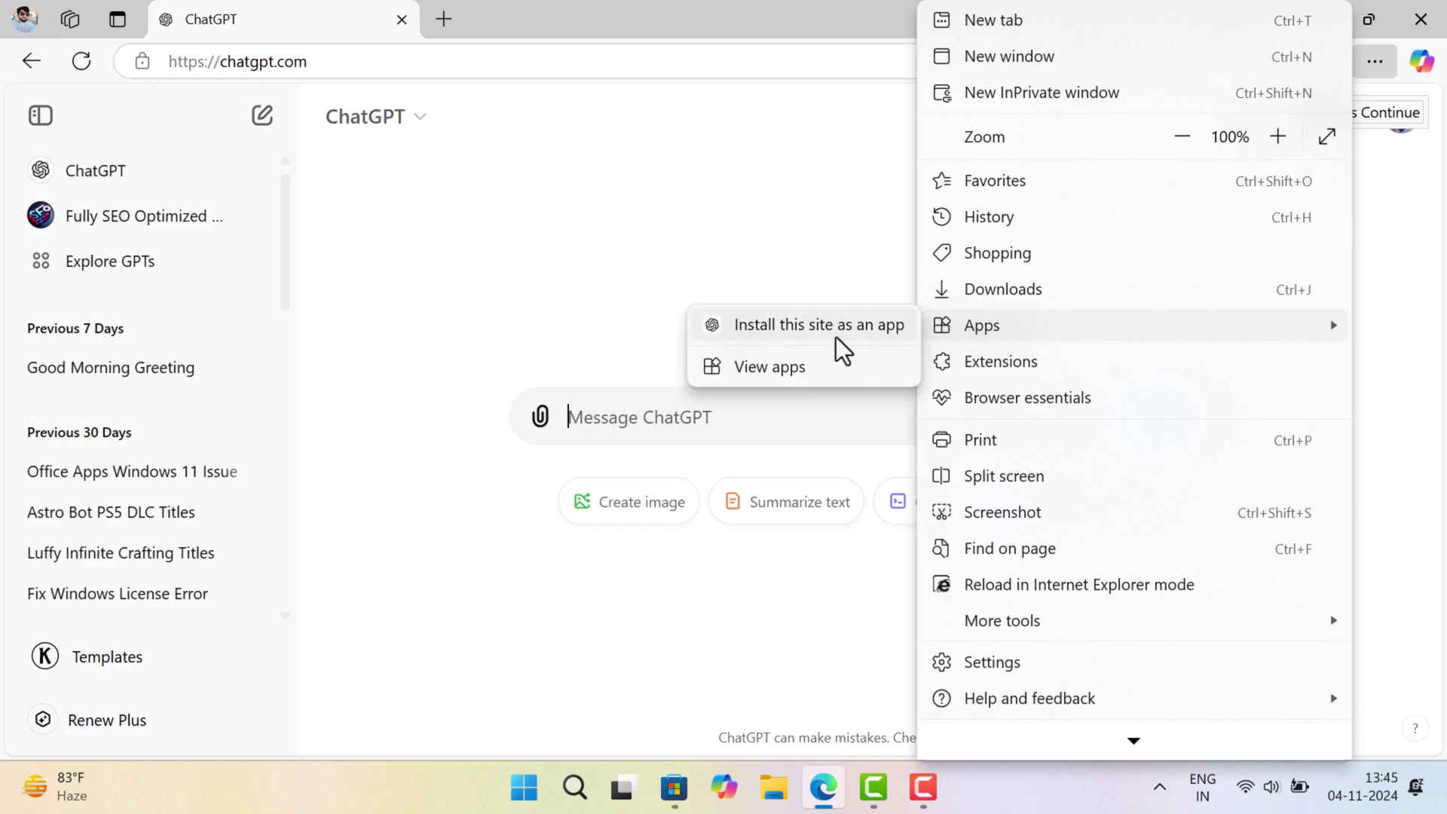
Step: Install the ChatGPT site as an Edge app, keeping the name ChatGPT
click(859, 339)
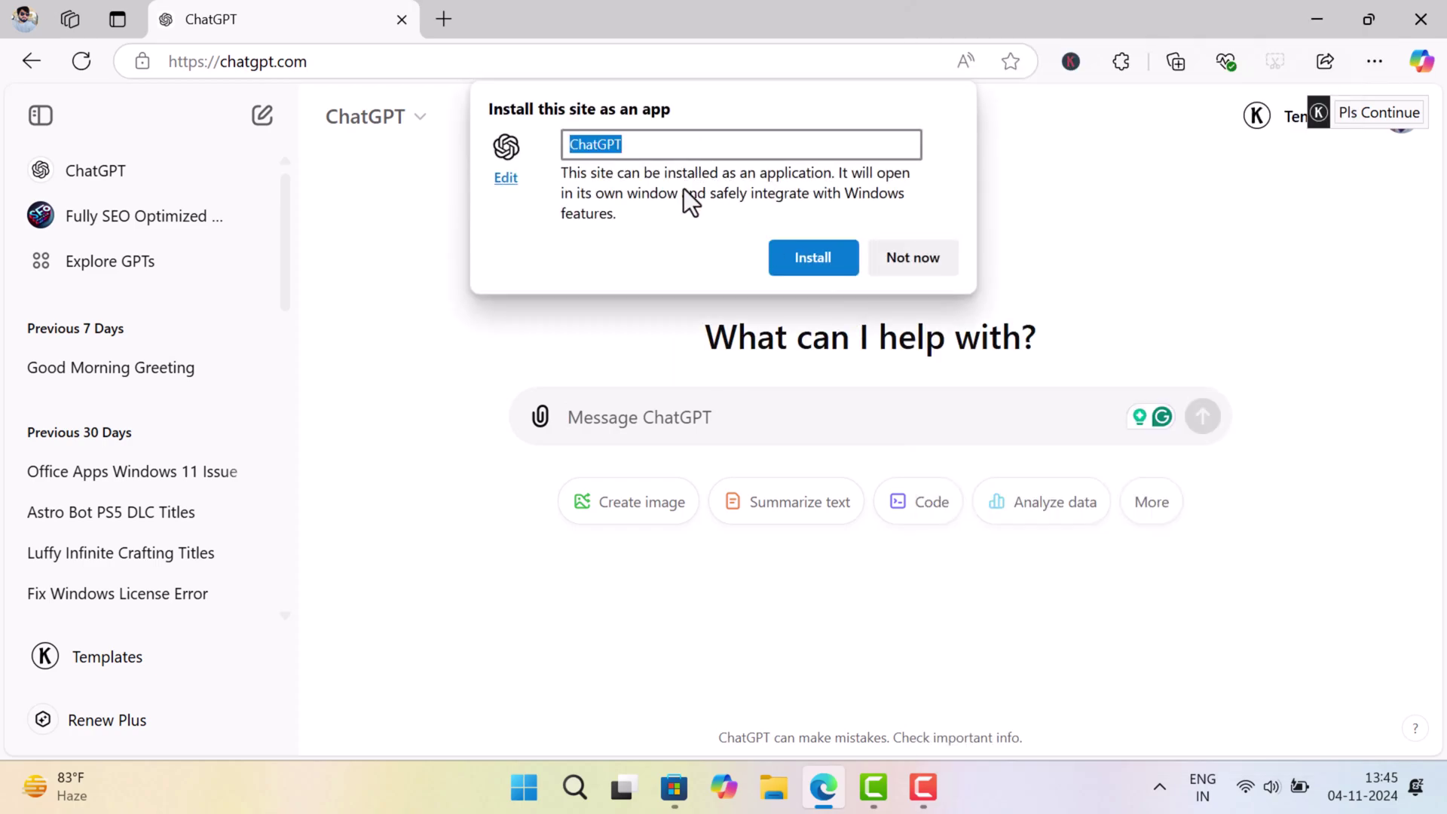
click(678, 143)
drag(678, 143, 532, 184)
click(824, 261)
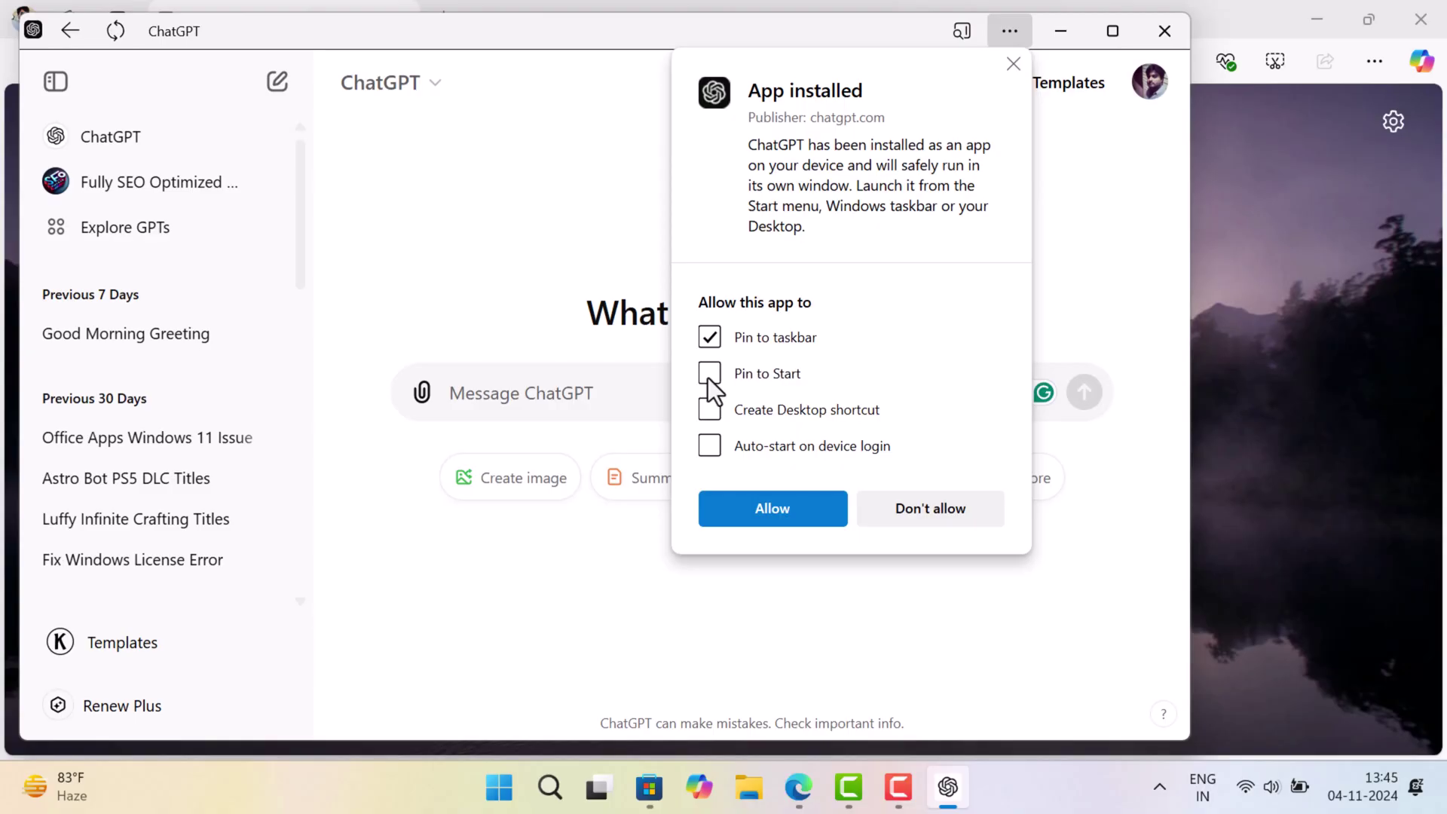
Step: Allow and confirm pinning ChatGPT to the taskbar, then close the app and Edge
click(809, 509)
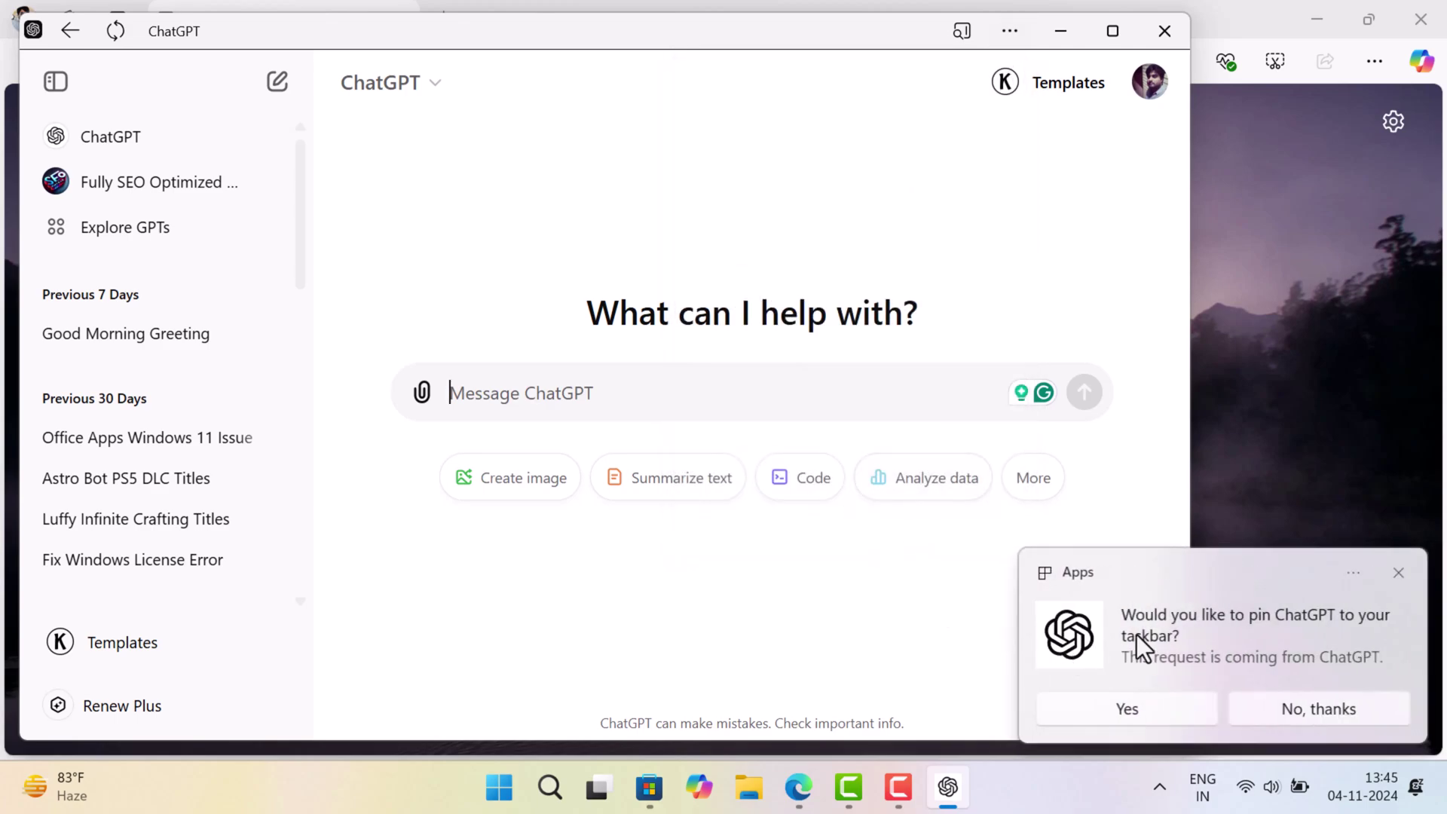
click(1150, 720)
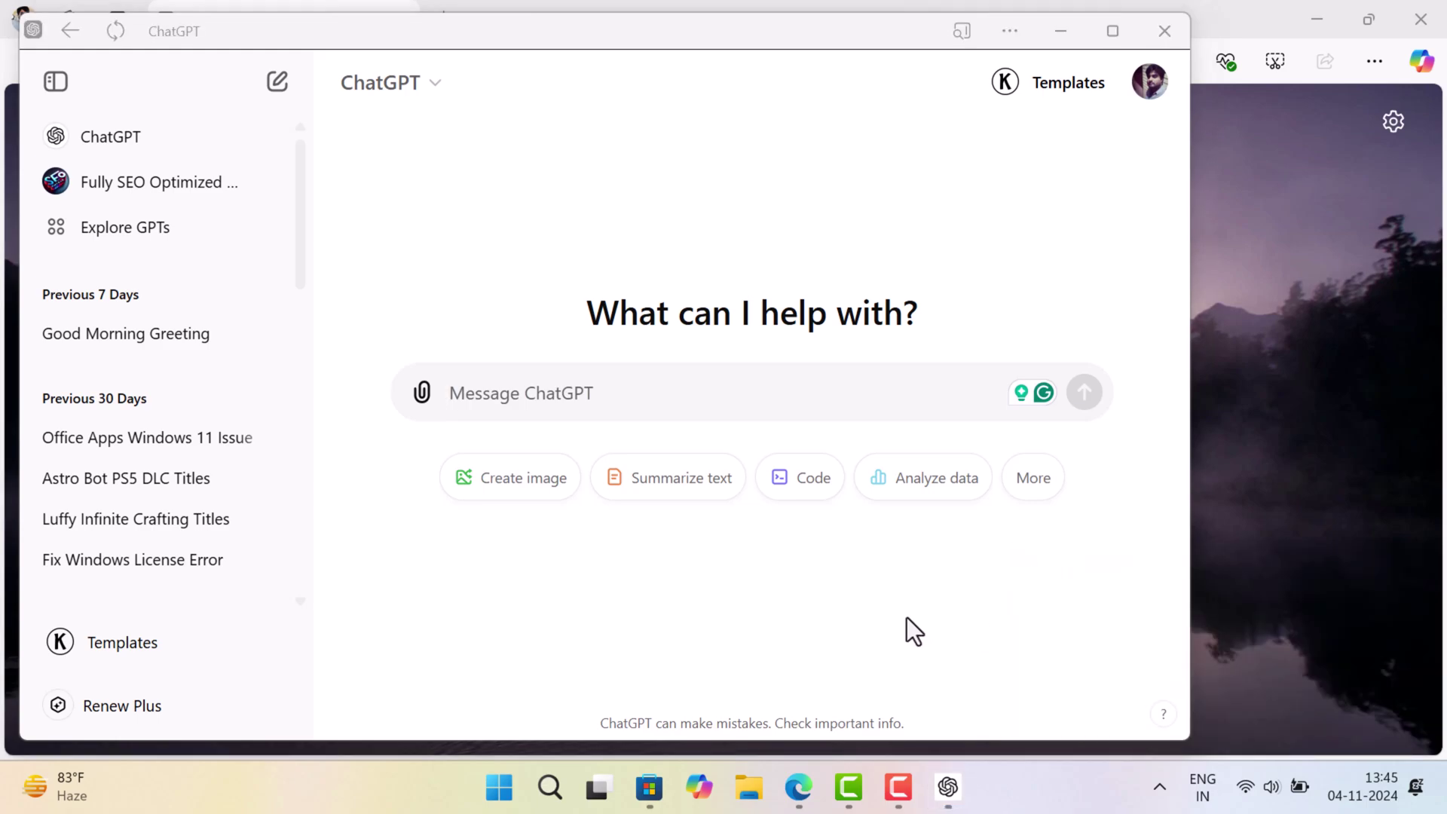
click(1164, 34)
click(1421, 19)
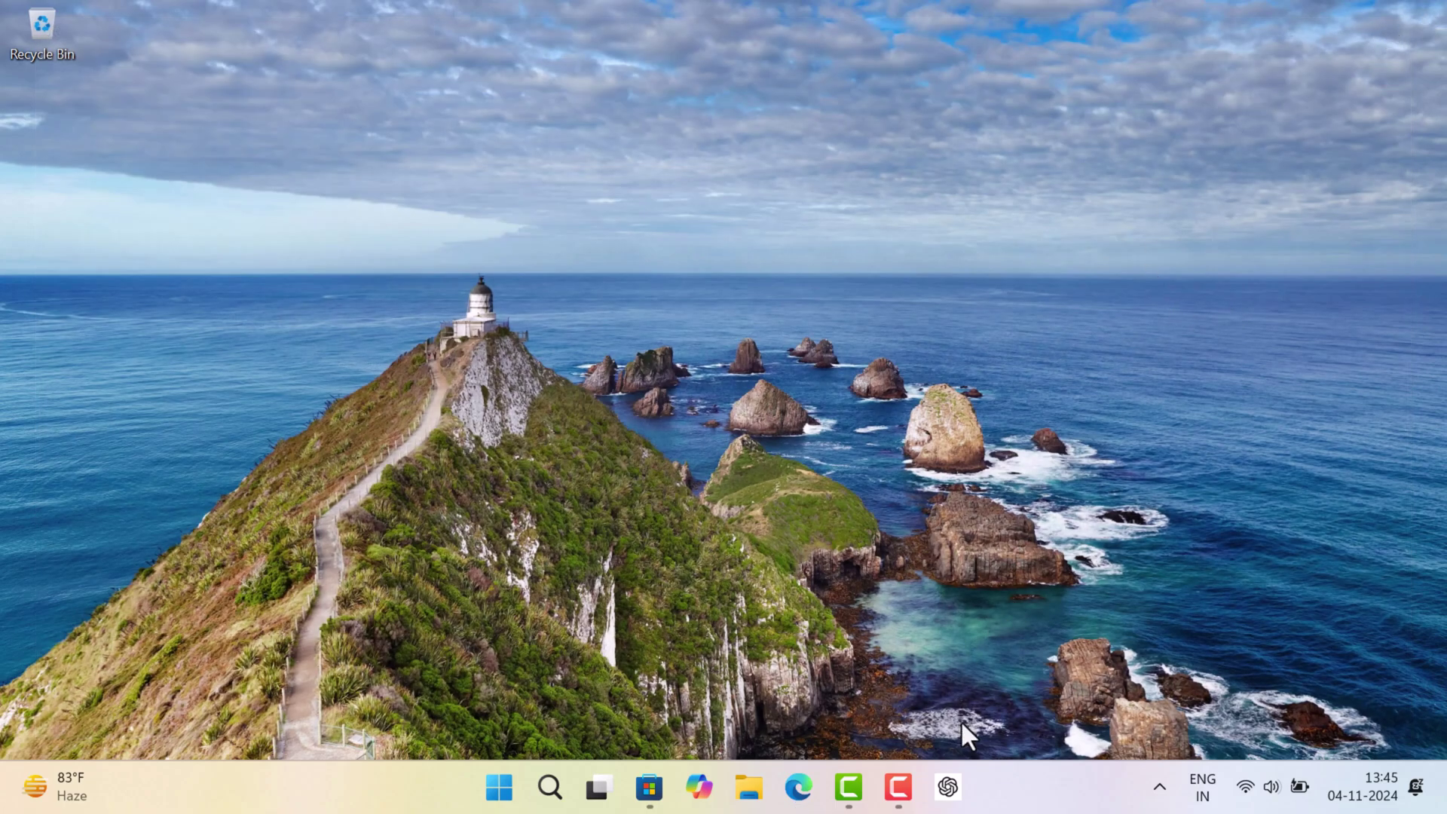
Step: Launch the pinned ChatGPT app from the taskbar, maximize it, then bring up Edge
click(950, 789)
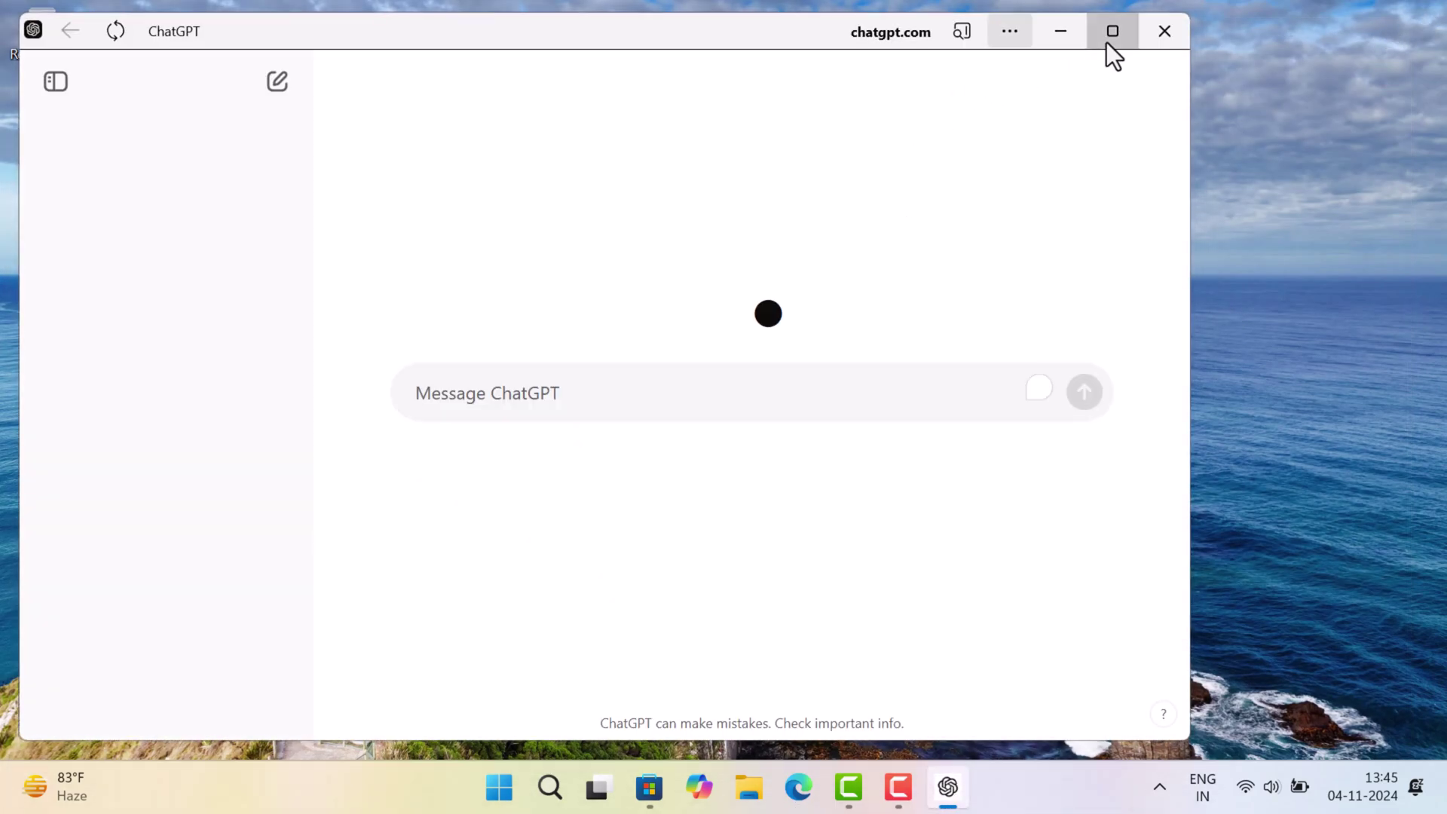
click(1111, 34)
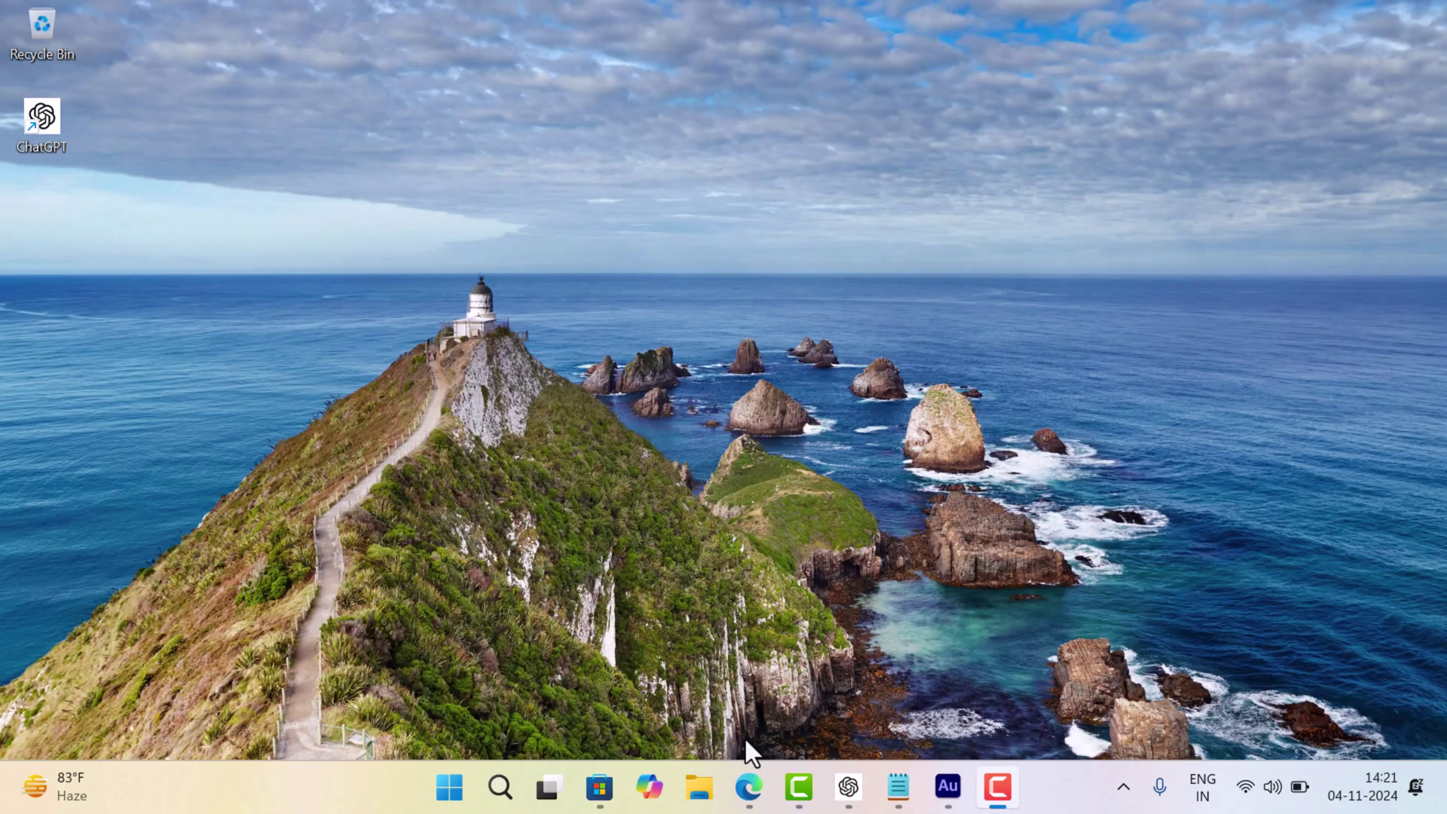
click(742, 779)
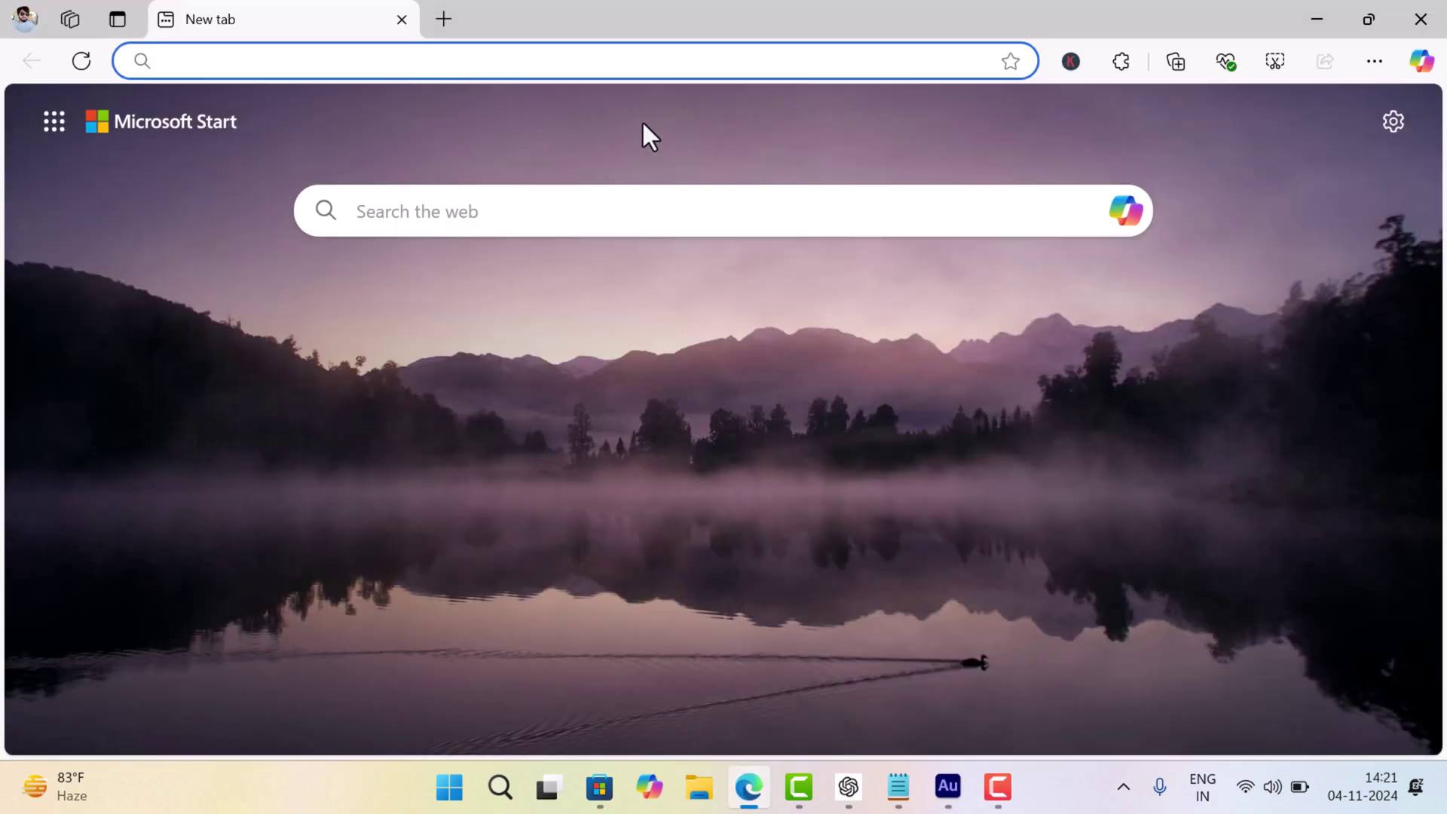
text(edge)
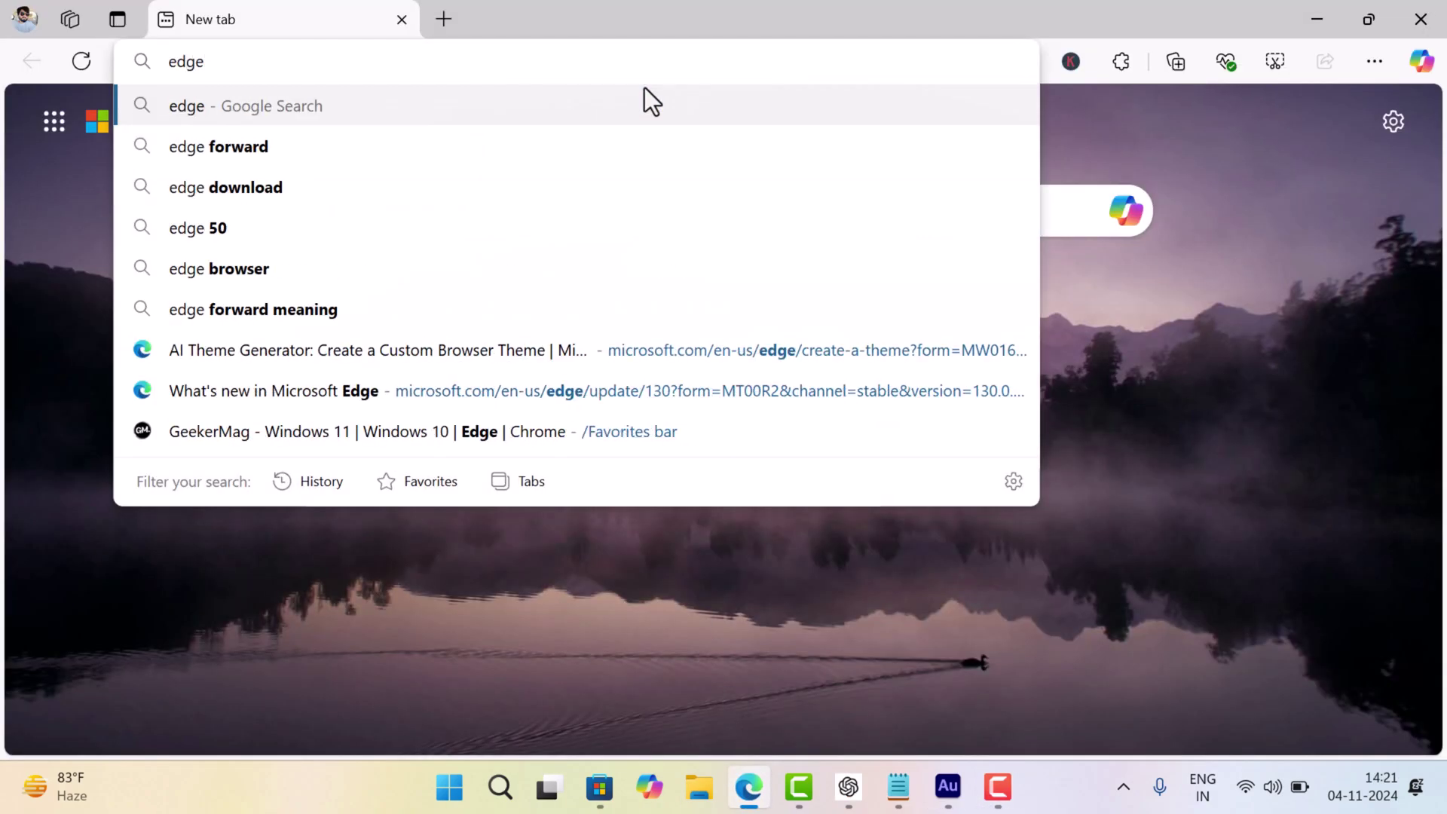
text(:///)
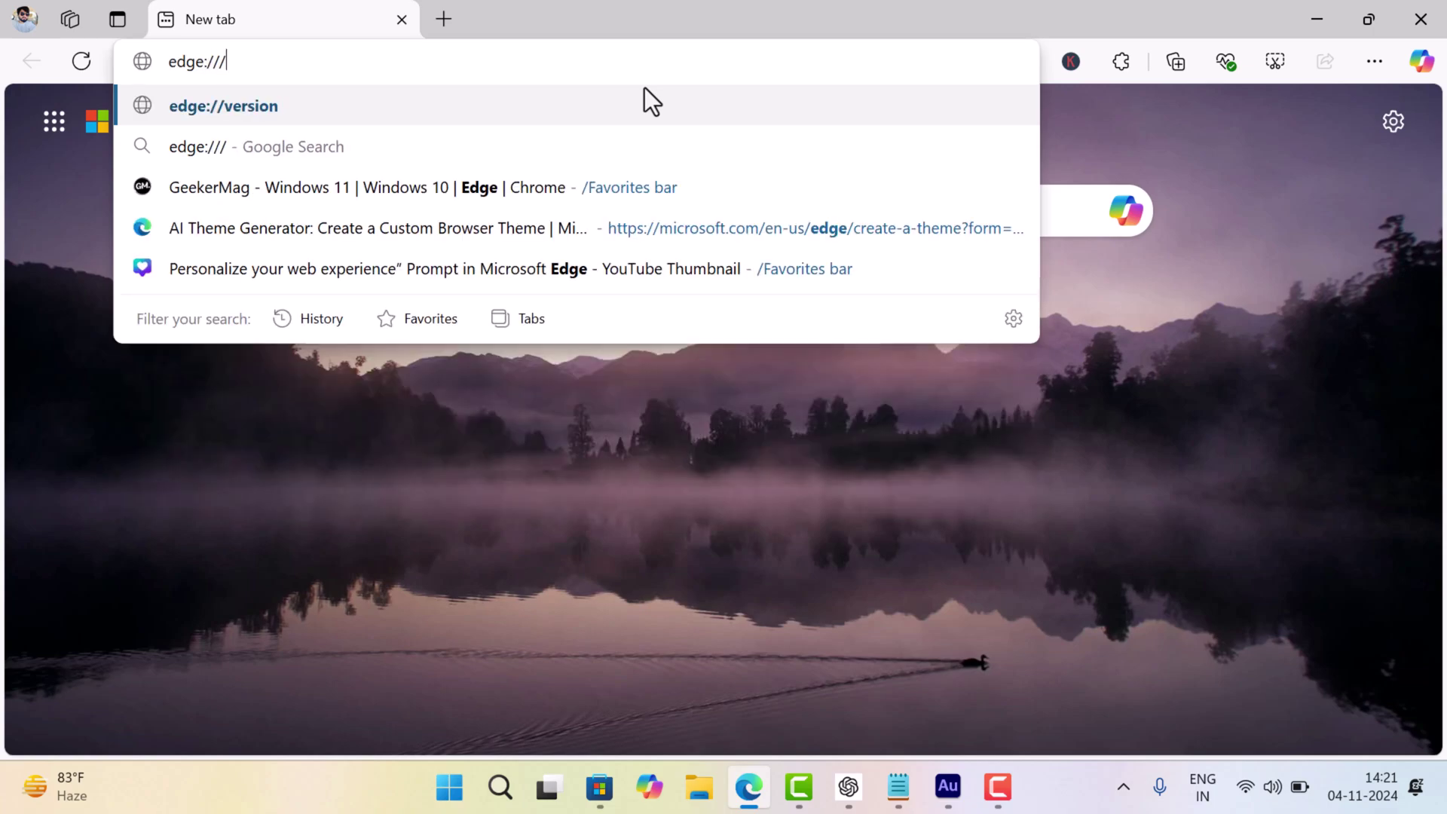
key(BackSpace)
text(apps)
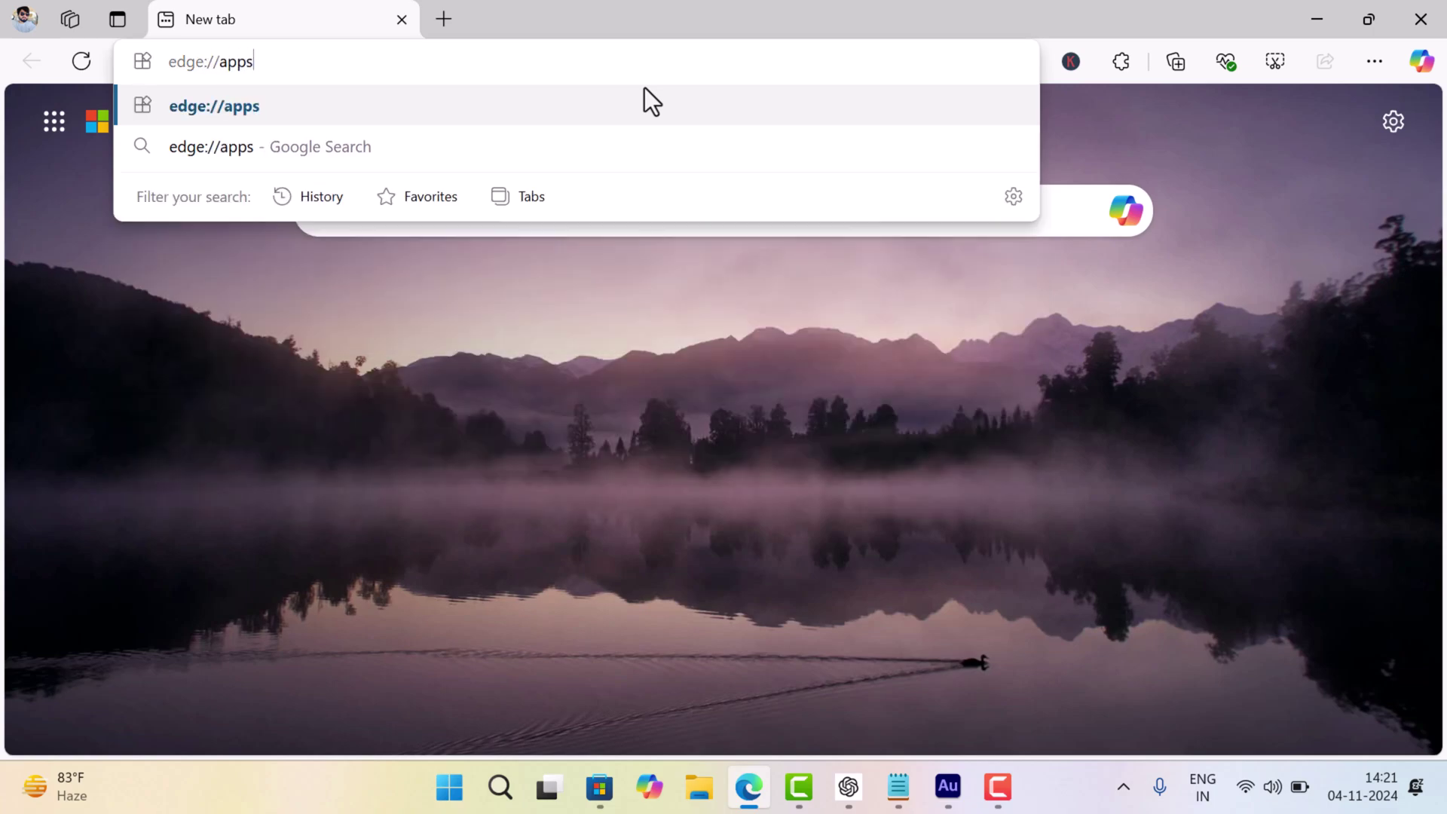
Step: Load edge://apps to list the installed apps, ChatGPT and Copilot
key(Return)
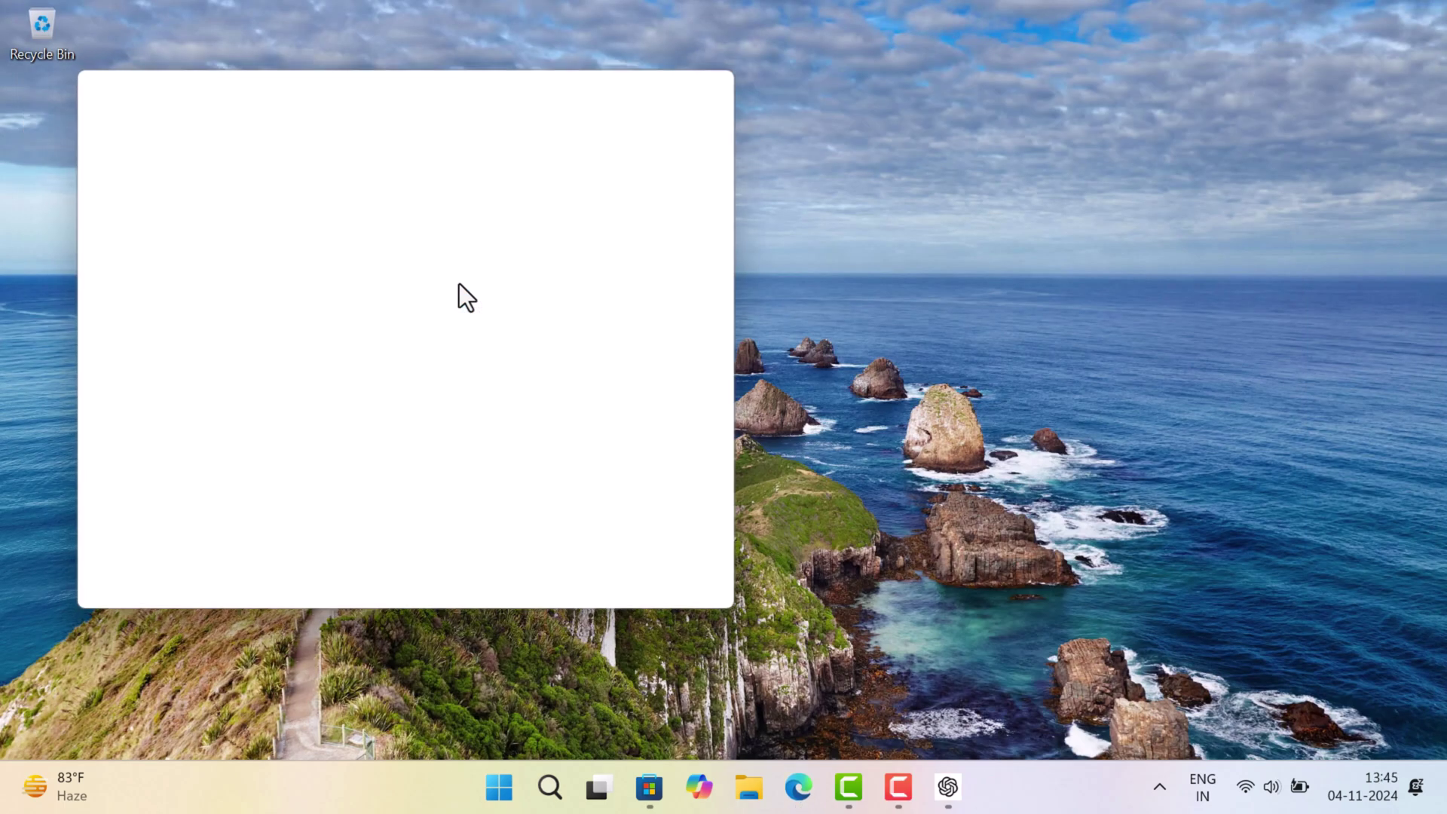
Step: Maximize Chrome on chatgpt.com and bring up its Cast, save, and share menu
drag(466, 89, 451, 195)
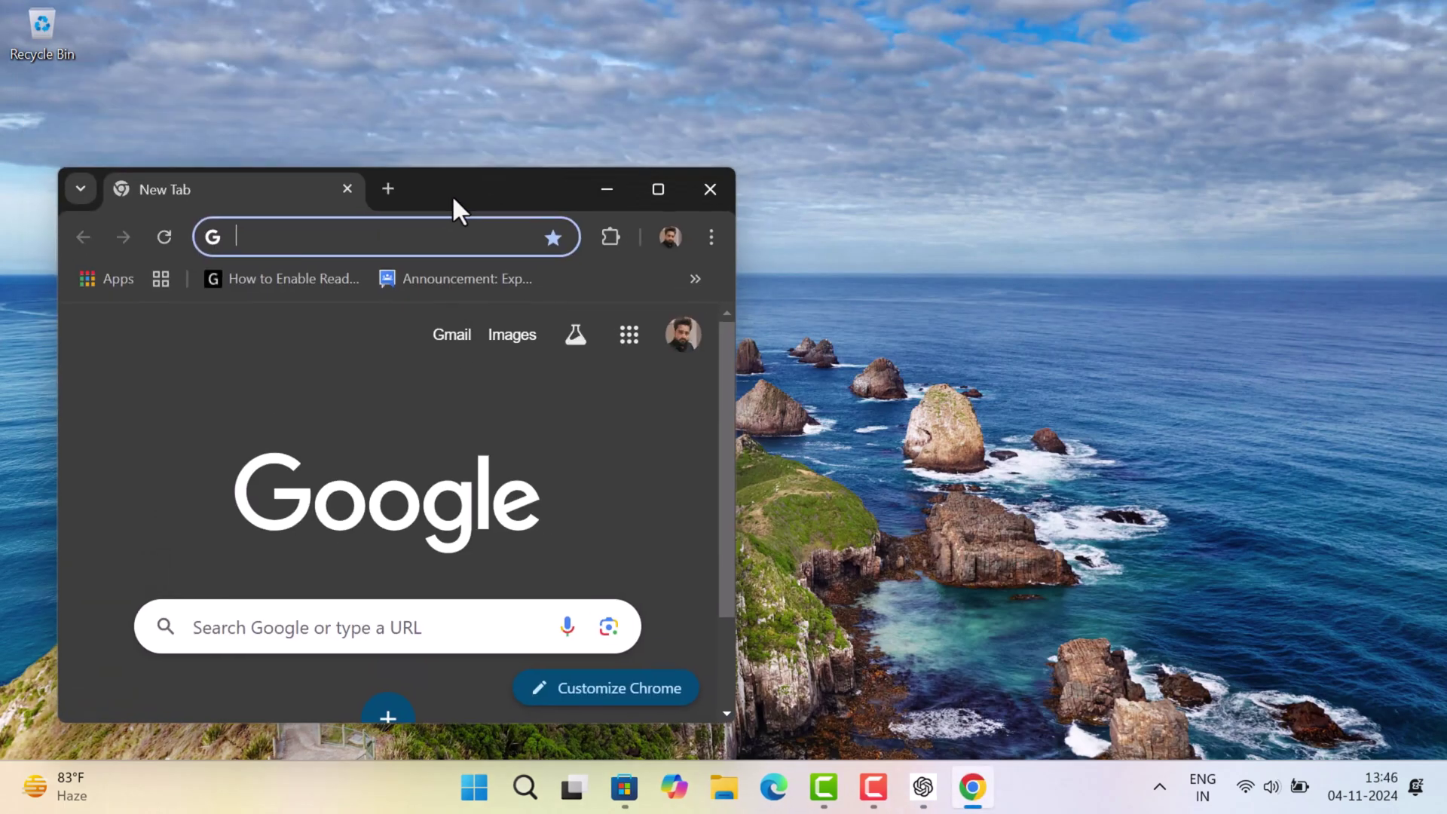
click(659, 187)
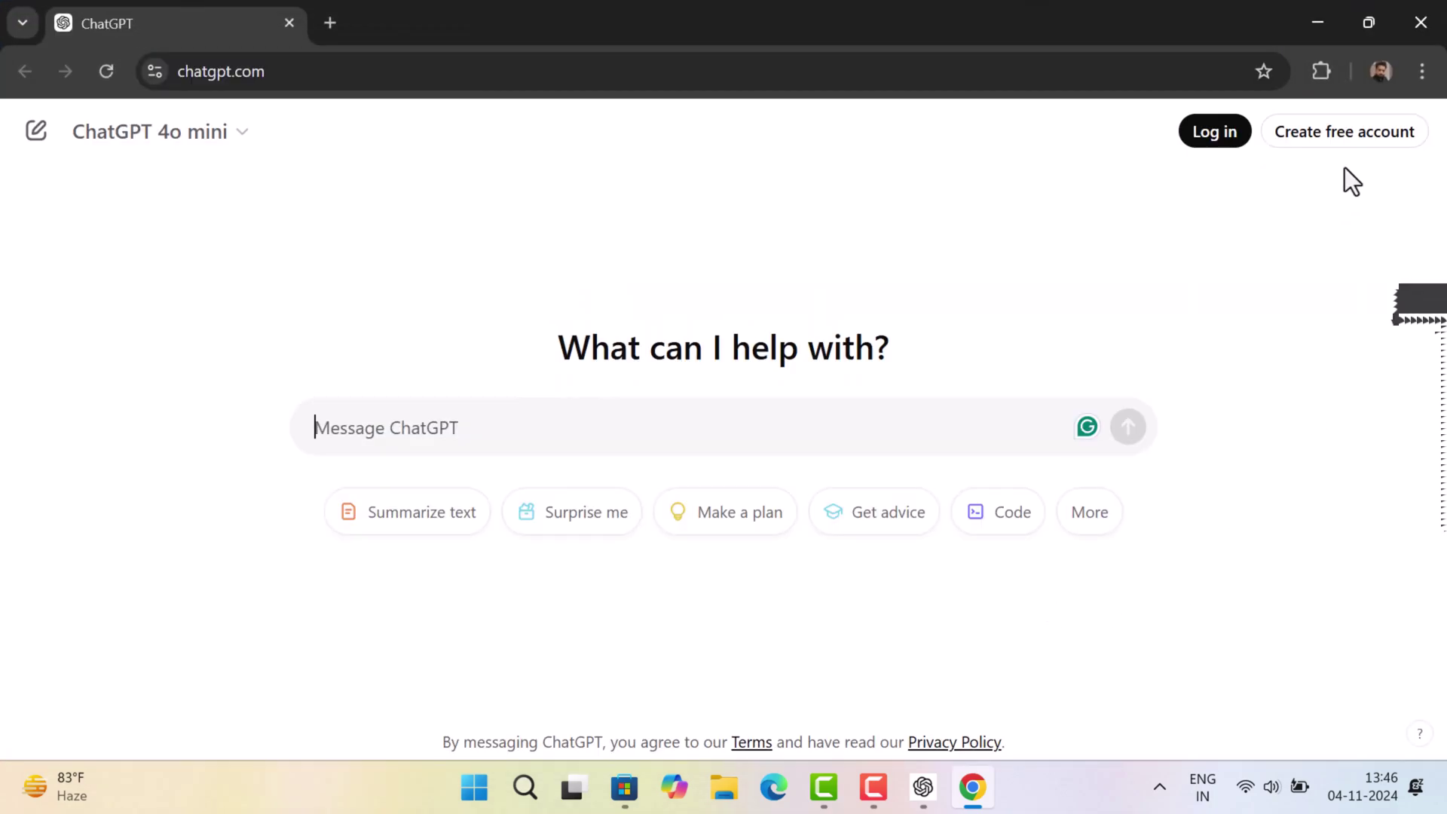
click(1421, 72)
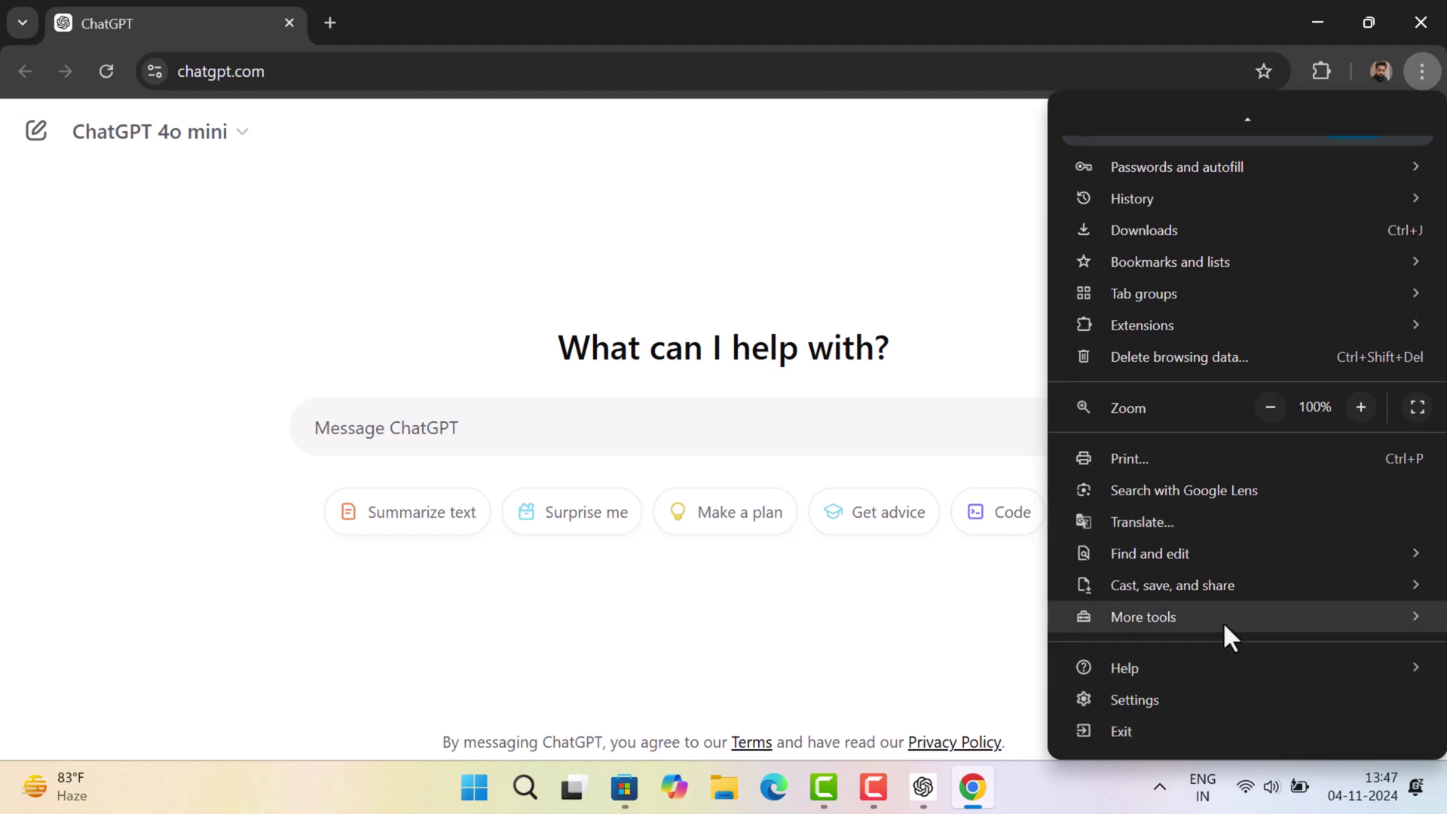
mouse_move(1171, 585)
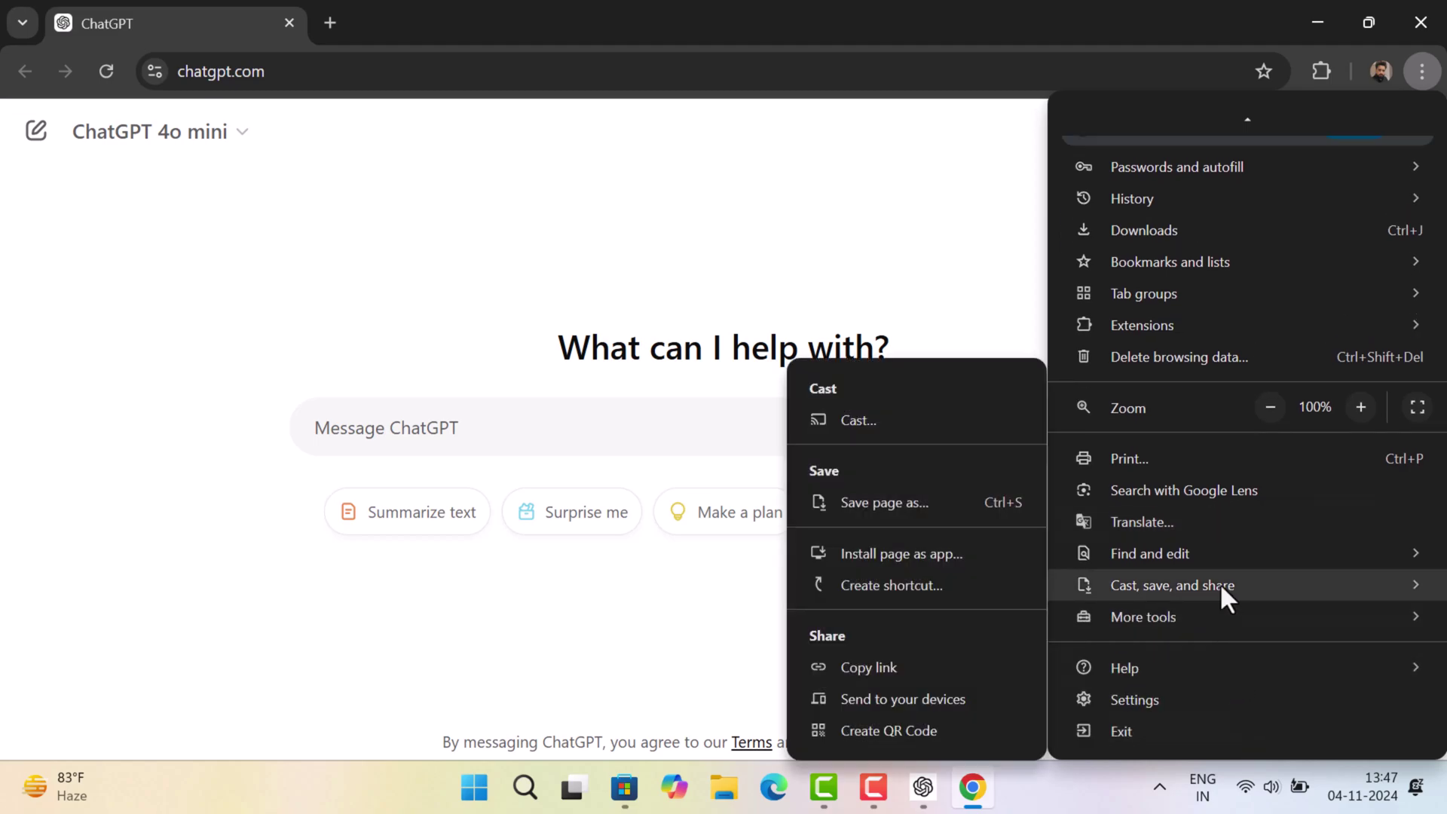
Step: Install chatgpt.com as a Chrome app, maximize its window, then close it and Chrome
click(964, 555)
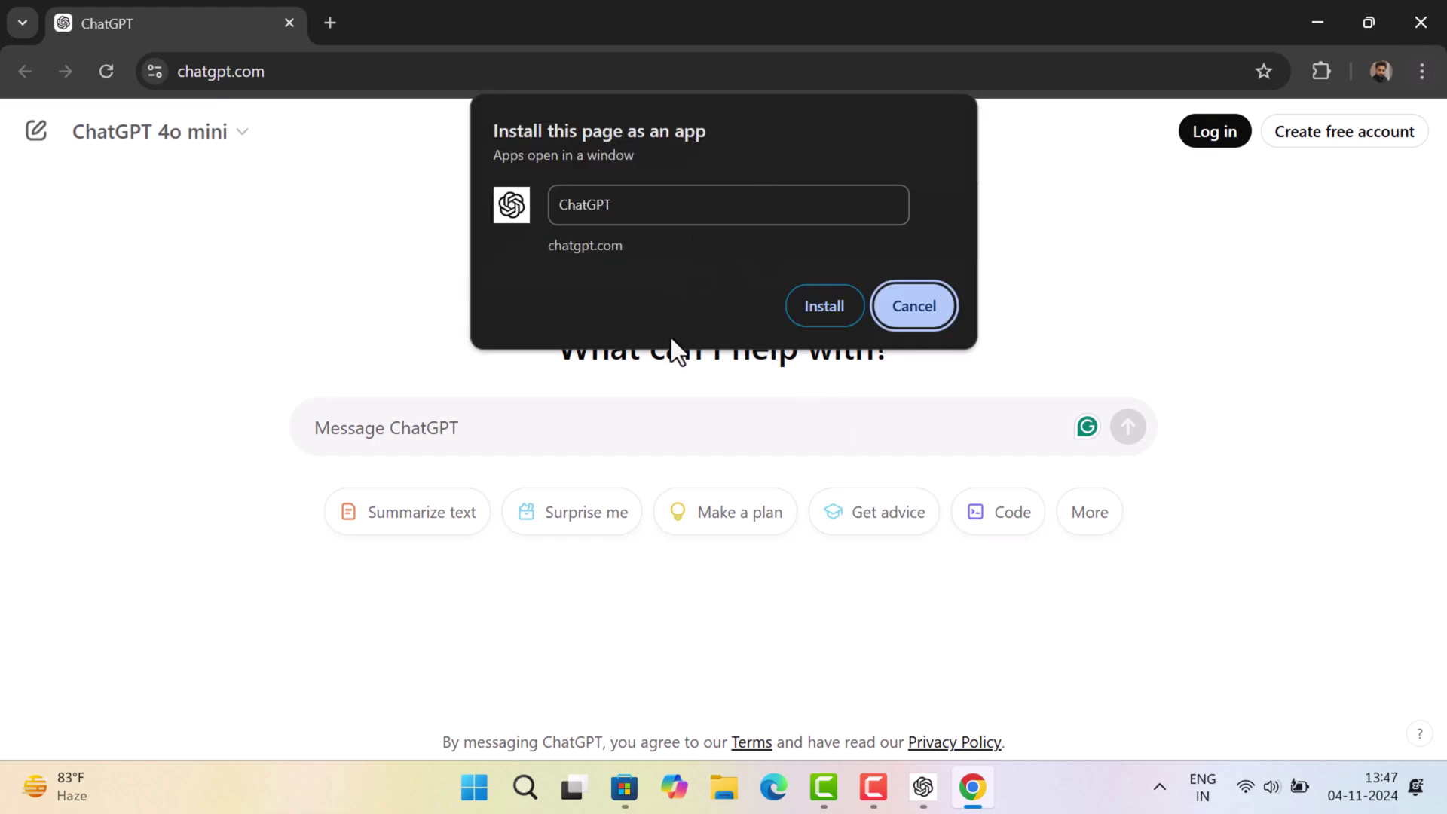
click(800, 309)
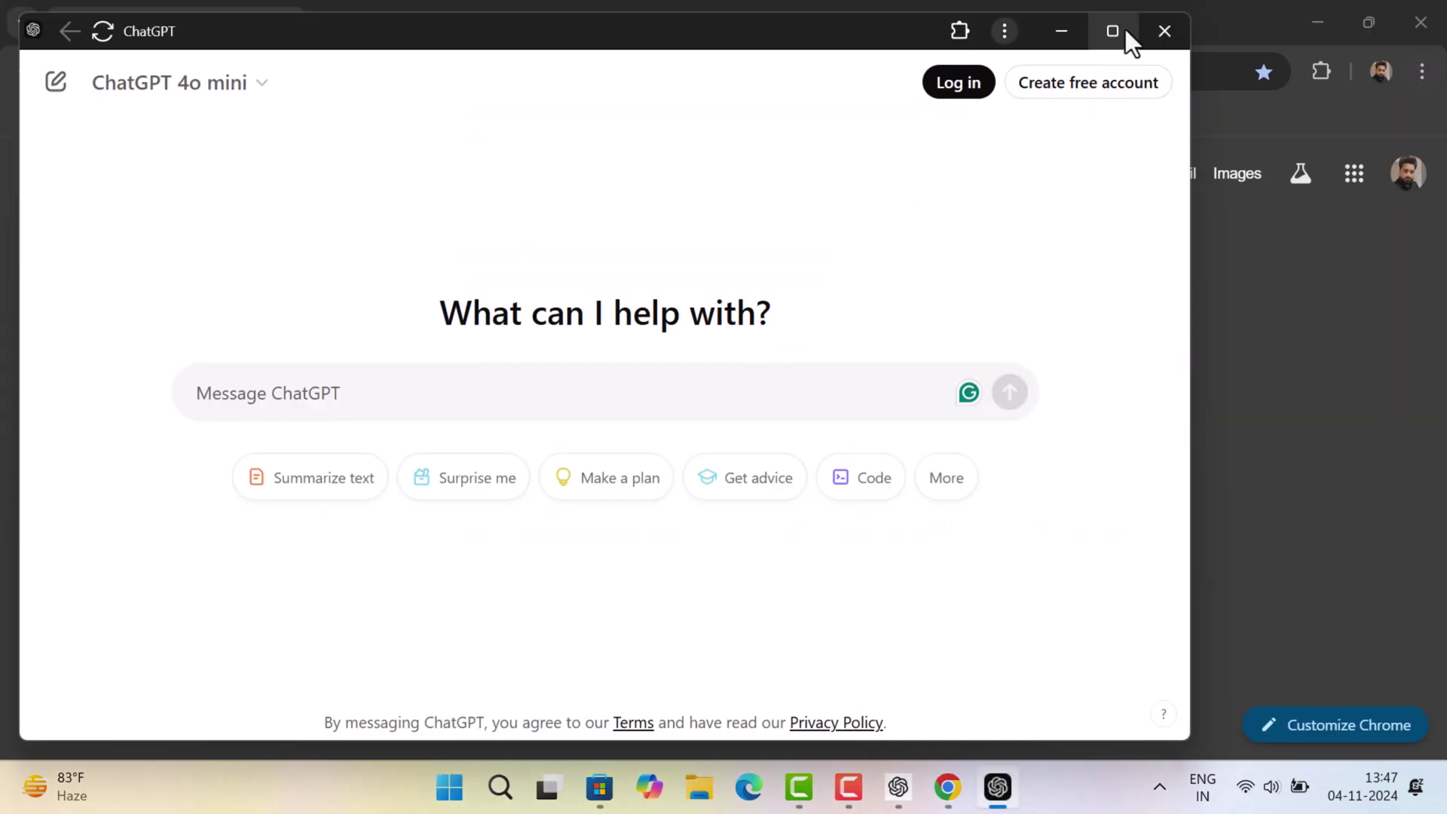
click(1118, 29)
click(1420, 15)
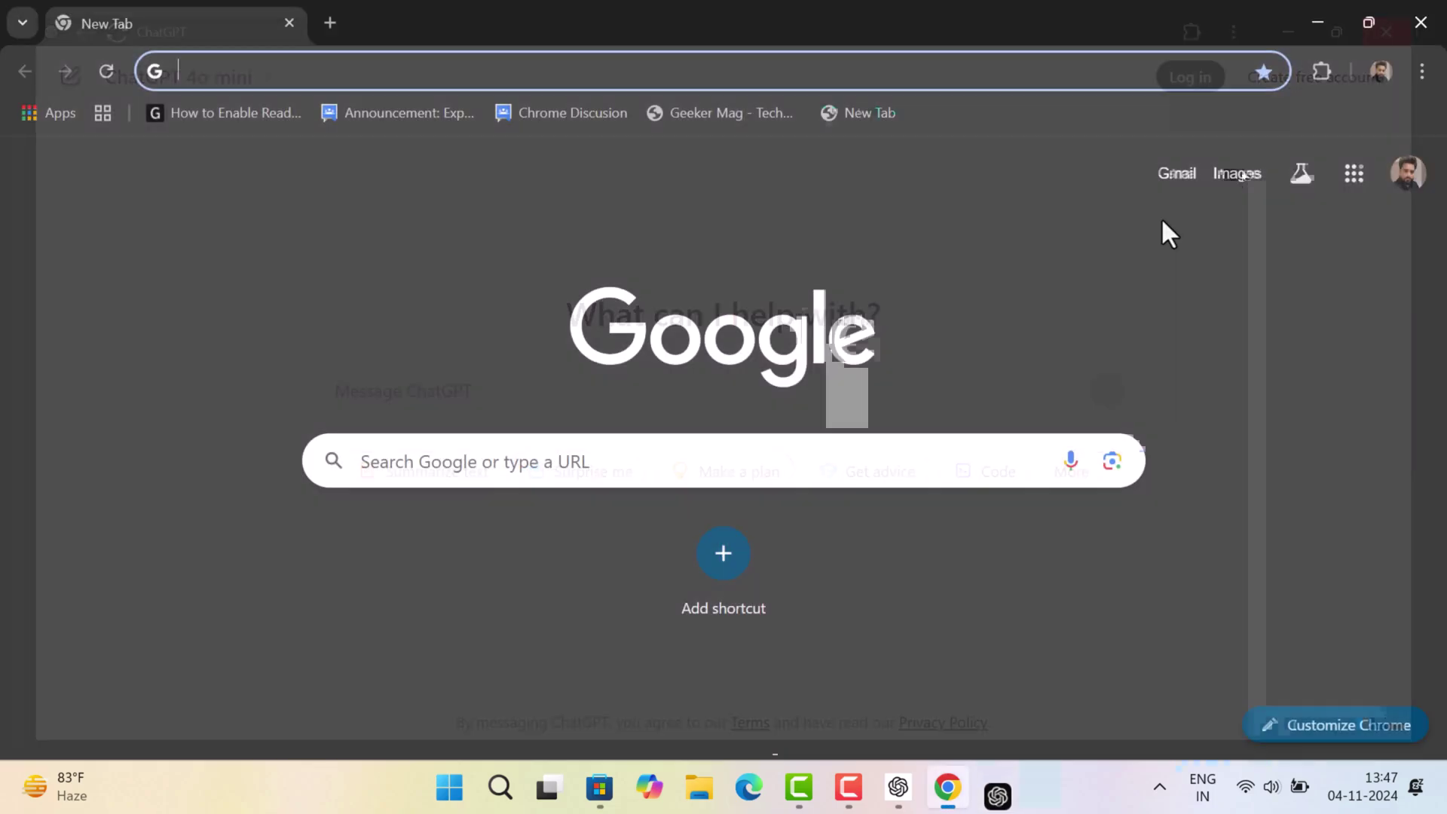